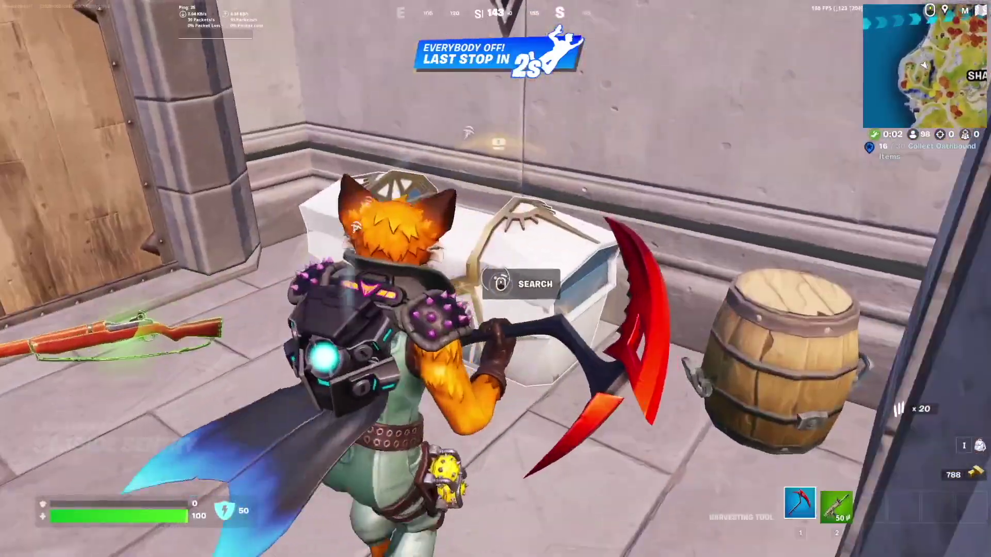
Search the Oathbound chest, take the shotgun and gold, and equip the assault rifle
{"action": "key", "text": "e"}
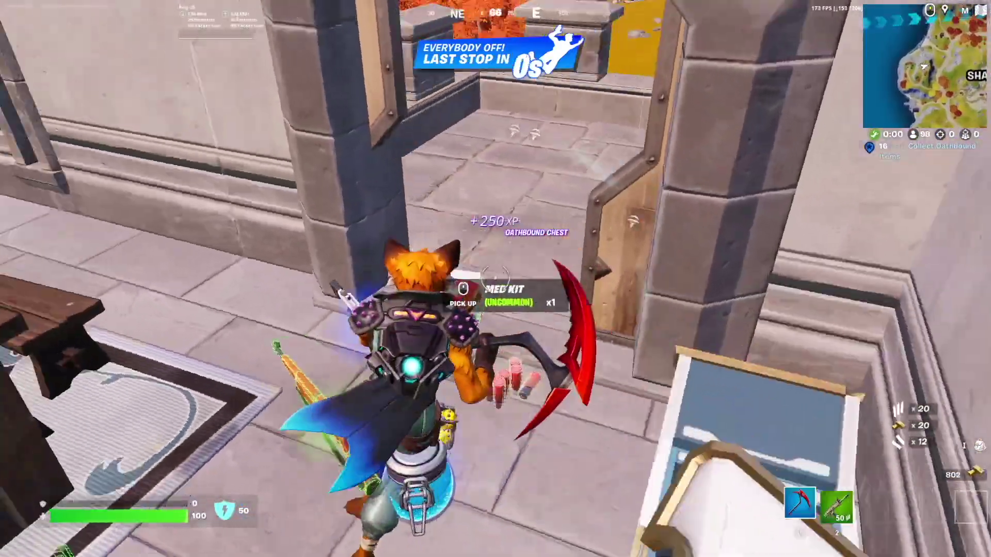
{"action": "key", "text": "e"}
{"action": "key", "text": "e"}
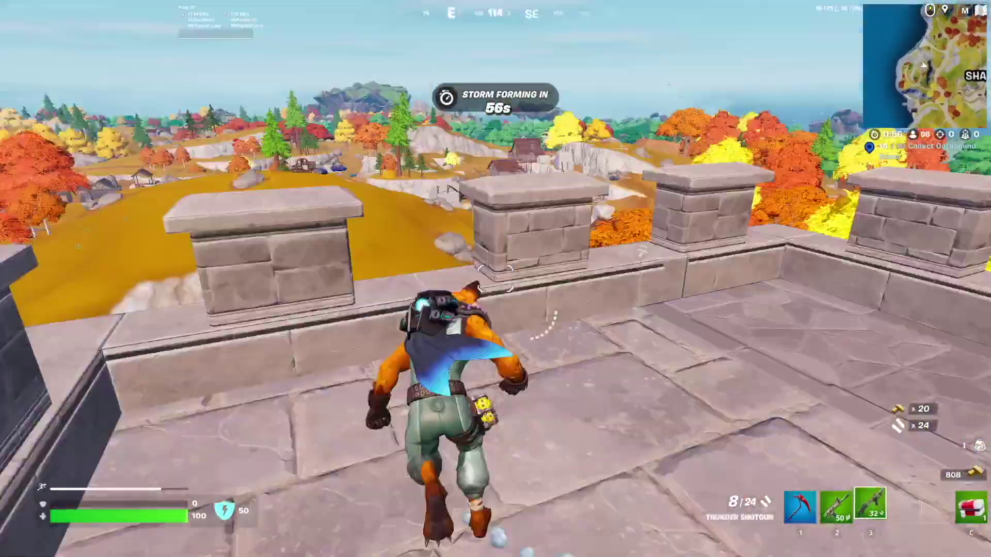
{"action": "key", "text": "2"}
Climb the stairs, drop off the parapet and run along the fence and slope toward the trees
{"action": "key", "text": "w"}
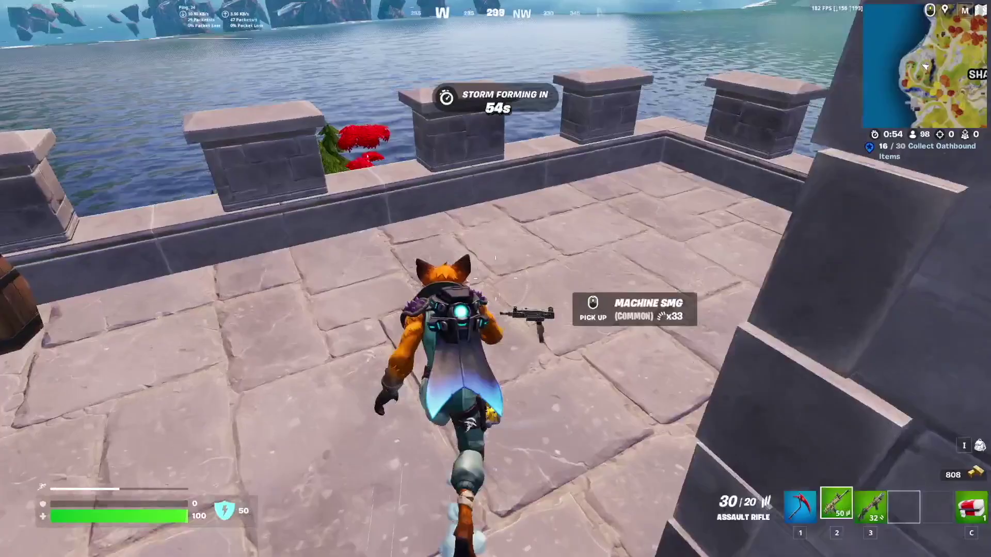
{"action": "key", "text": "w"}
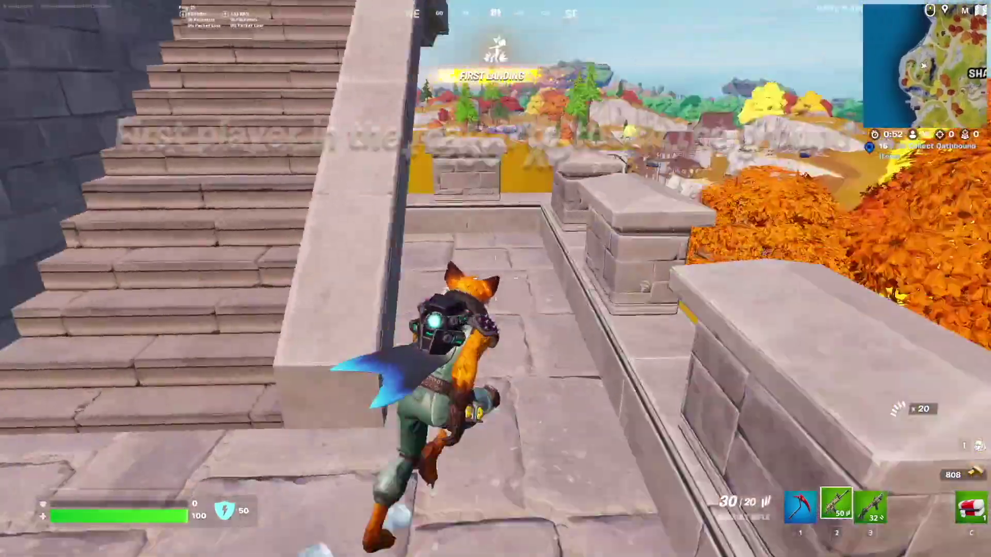
{"action": "key", "text": "space"}
{"action": "key", "text": "w"}
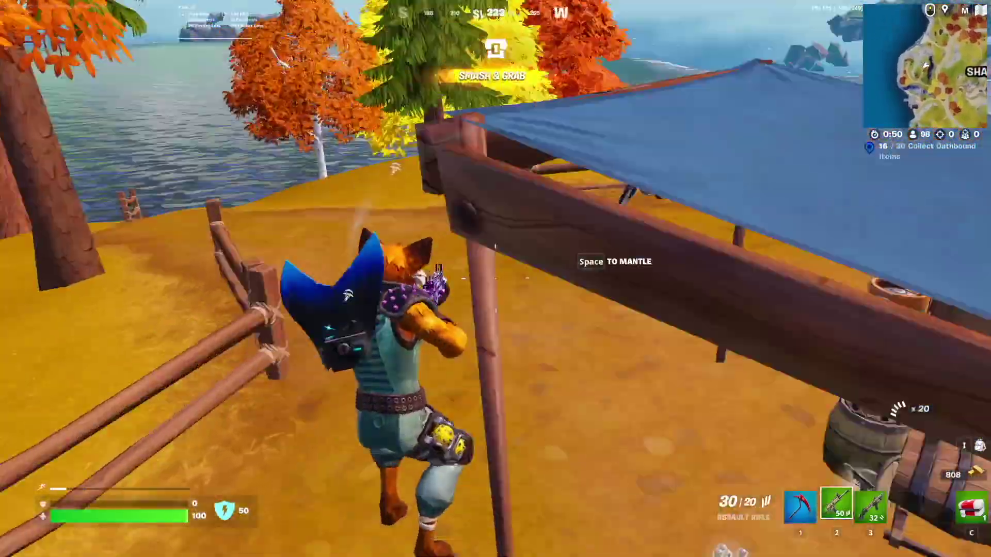
{"action": "key", "text": "w"}
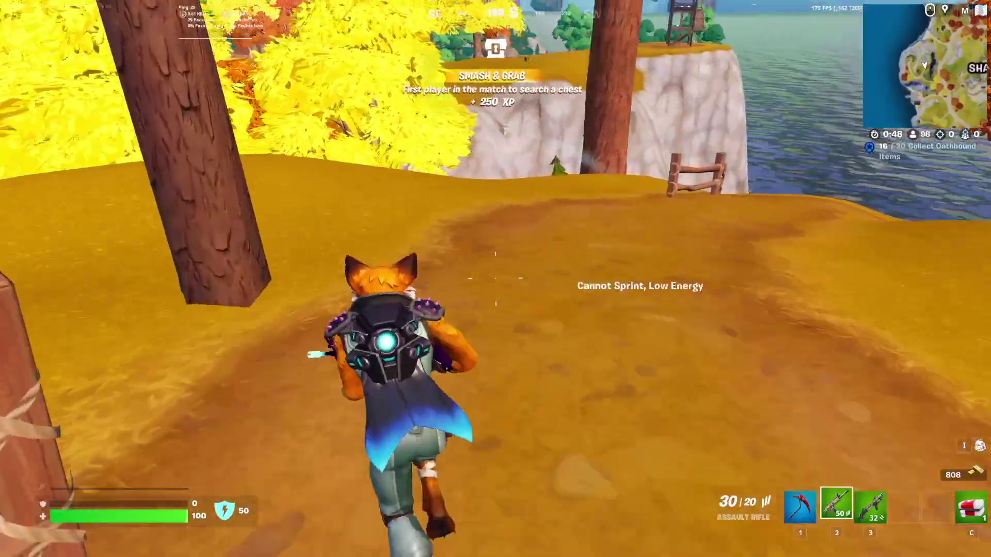
{"action": "key", "text": "w"}
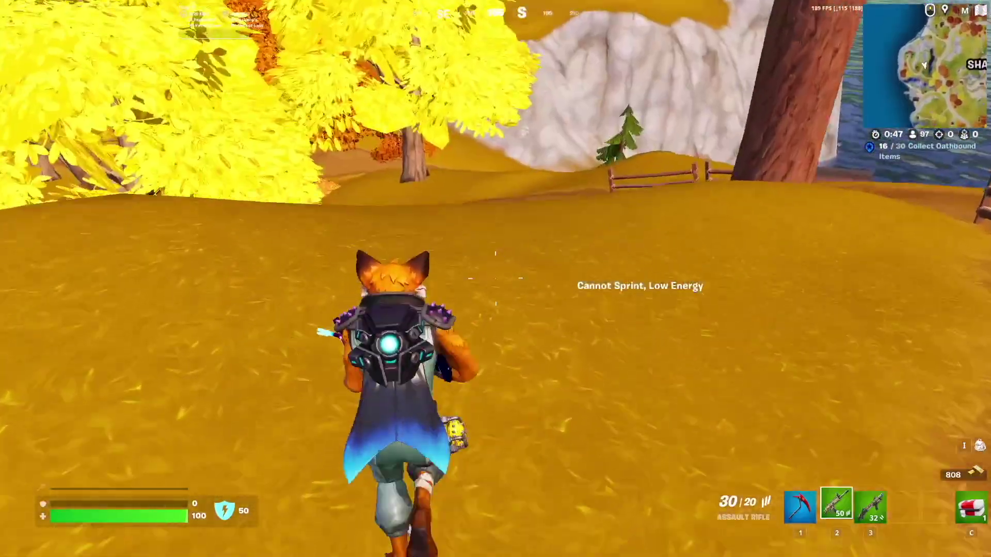
{"action": "key", "text": "w"}
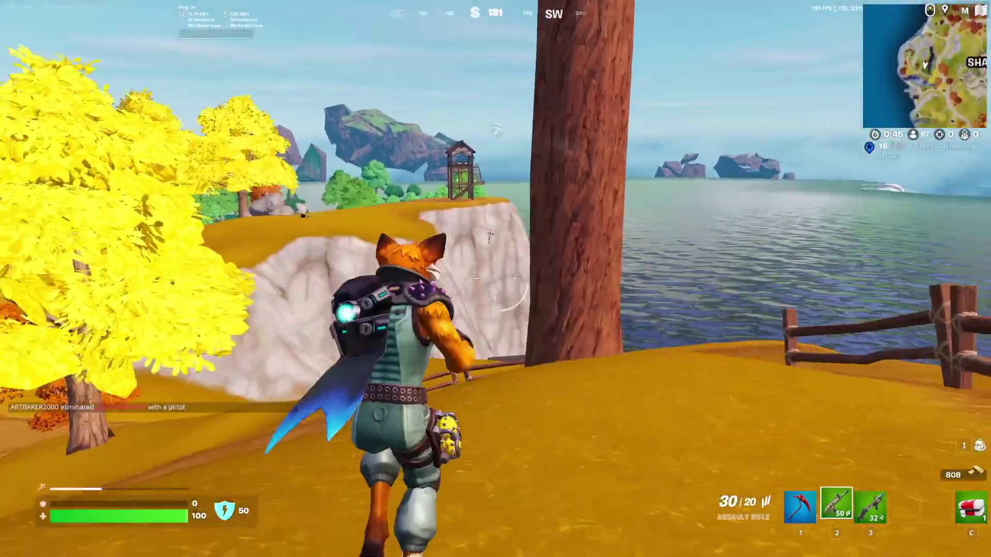
{"action": "key", "text": "w"}
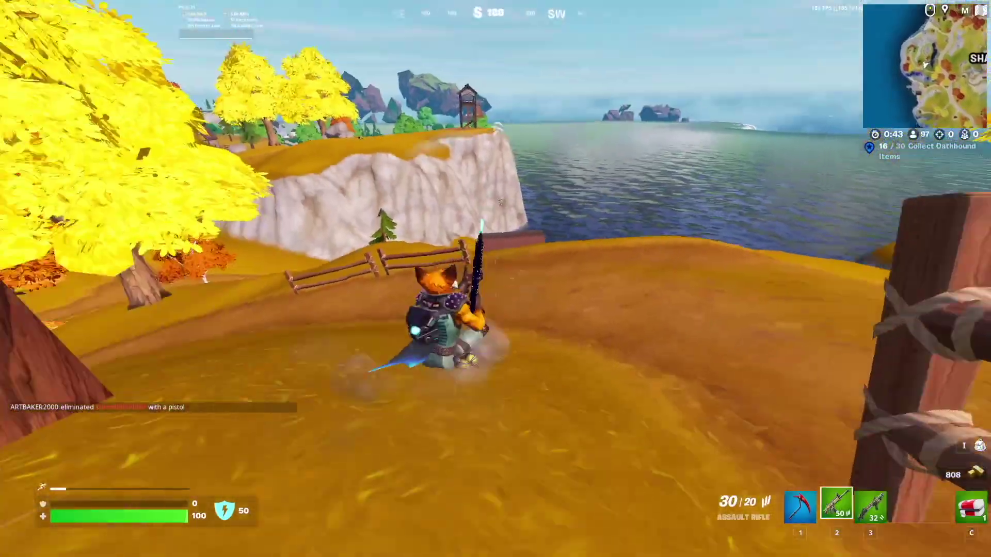
{"action": "key", "text": "w"}
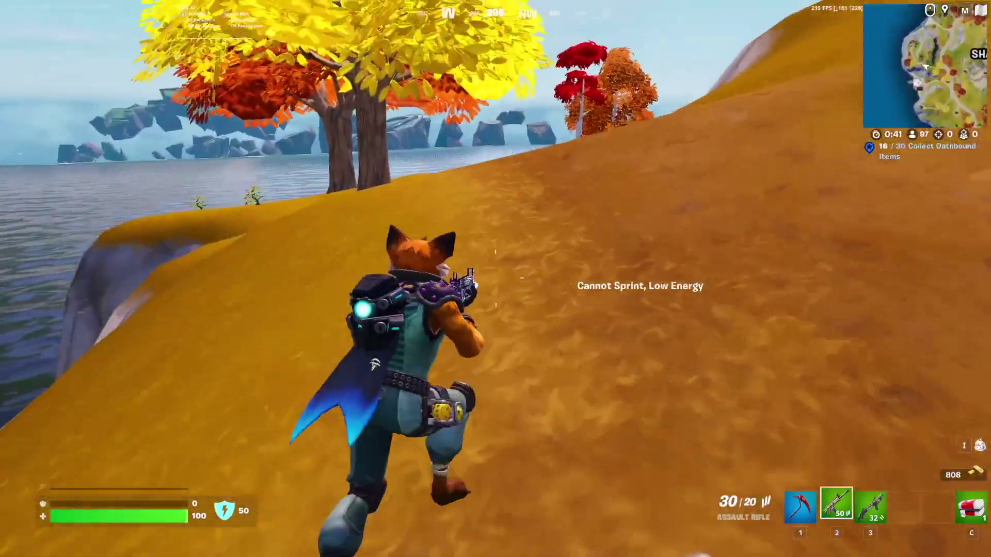
{"action": "key", "text": "w"}
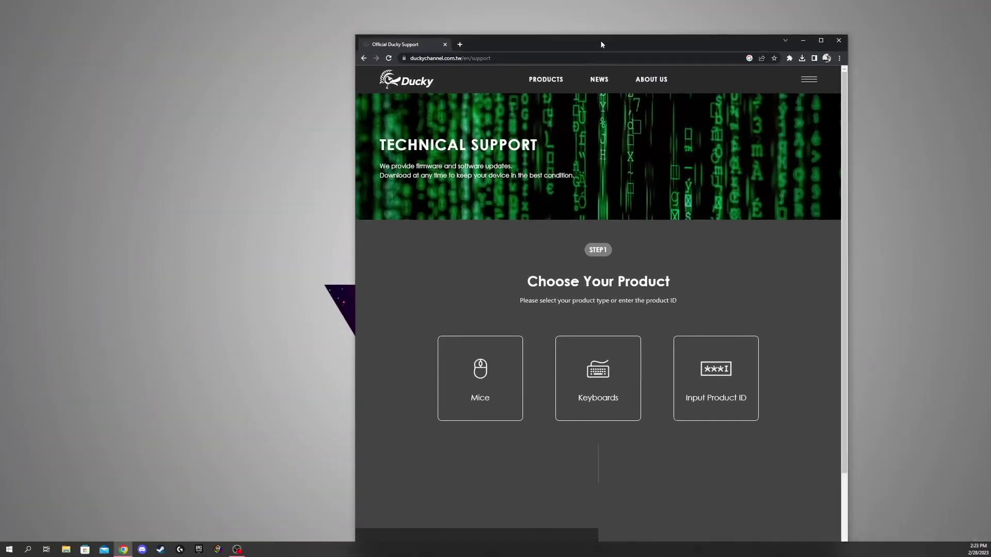
Filter the support product finder to Keyboards, 65%, RGB LED and One3 Series
{"action": "left_click_drag", "start_coordinate": [600, 45], "coordinate": [617, 16]}
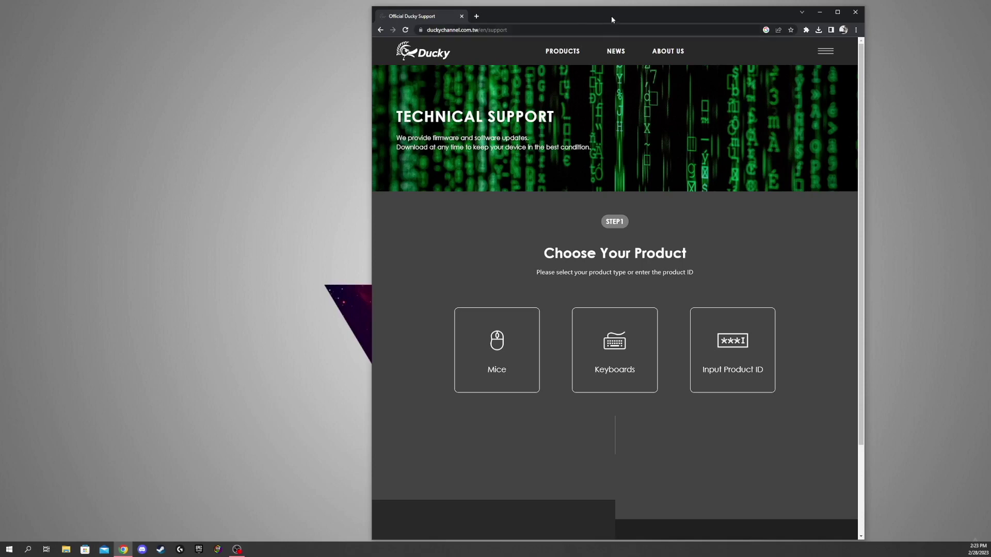
{"action": "left_click_drag", "start_coordinate": [614, 14], "coordinate": [623, 7]}
{"action": "left_click", "coordinate": [628, 345]}
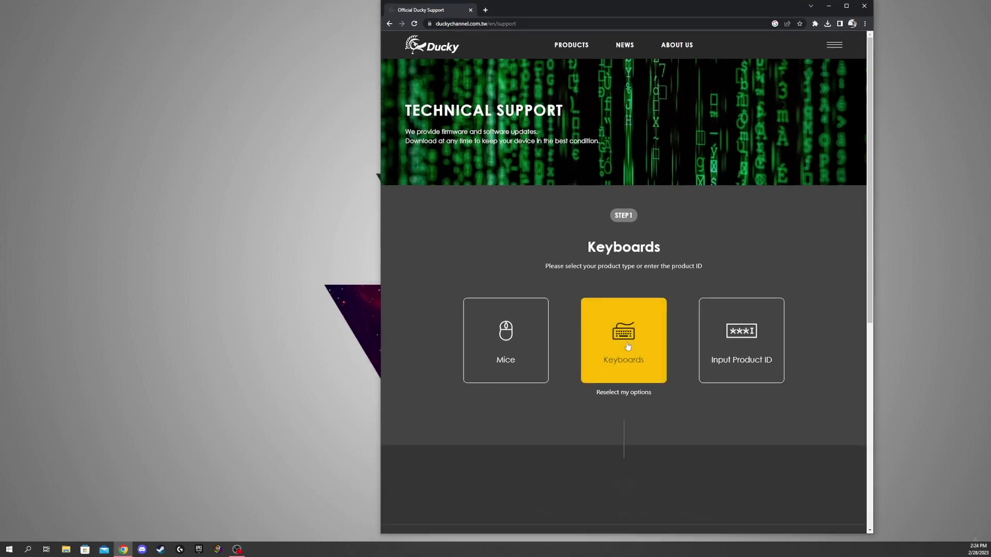
{"action": "scroll", "coordinate": [671, 289], "scroll_direction": "down", "scroll_amount": 1}
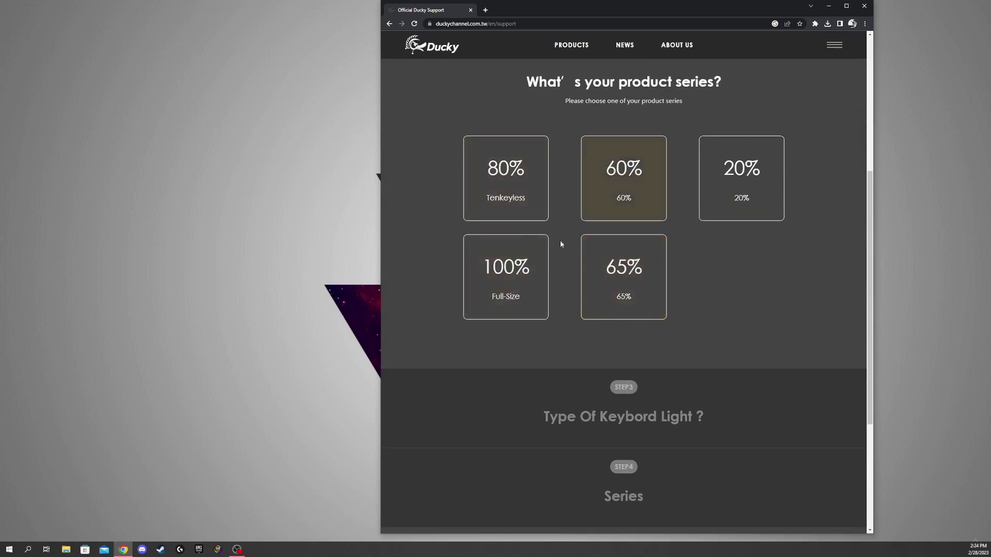
{"action": "left_click", "coordinate": [644, 275]}
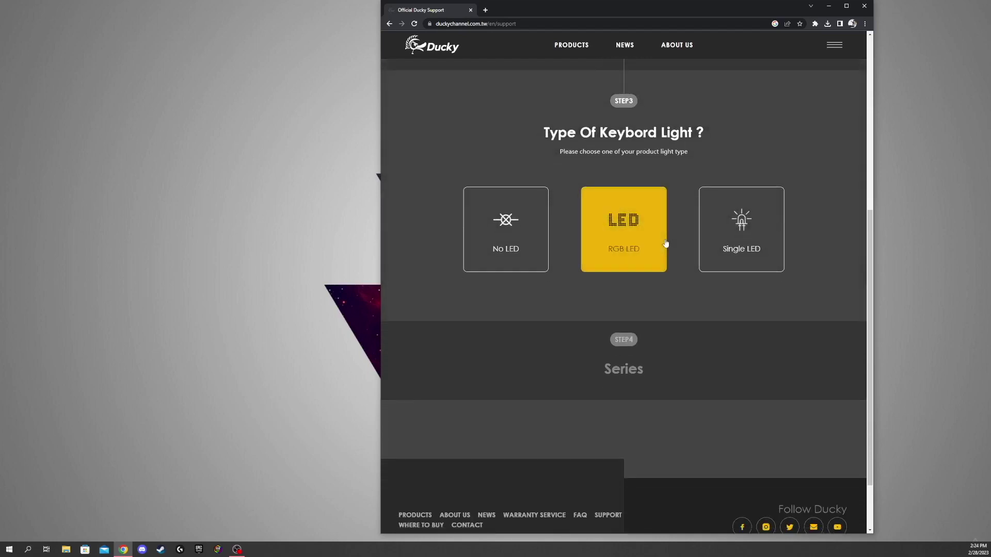
{"action": "left_click", "coordinate": [623, 212]}
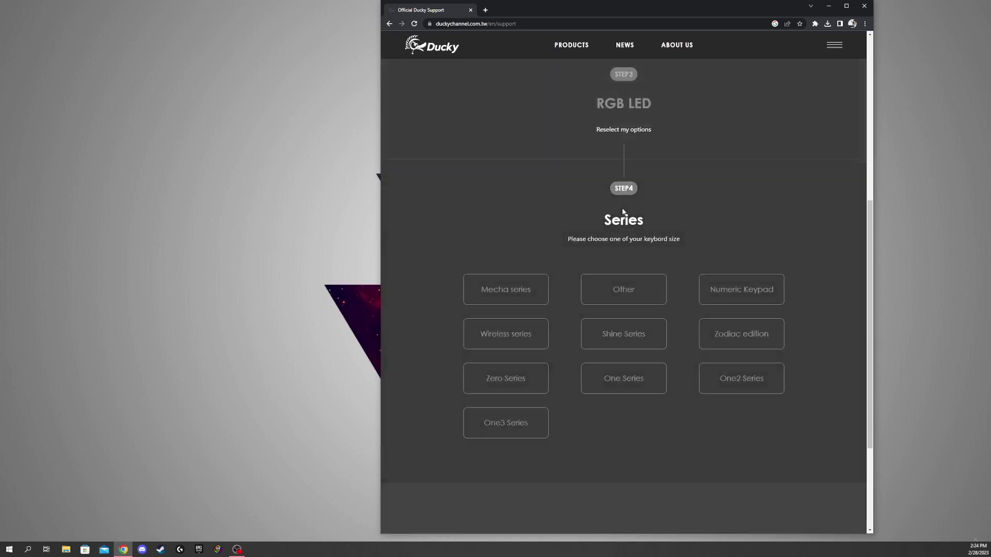
{"action": "scroll", "coordinate": [593, 222], "scroll_direction": "down", "scroll_amount": 1}
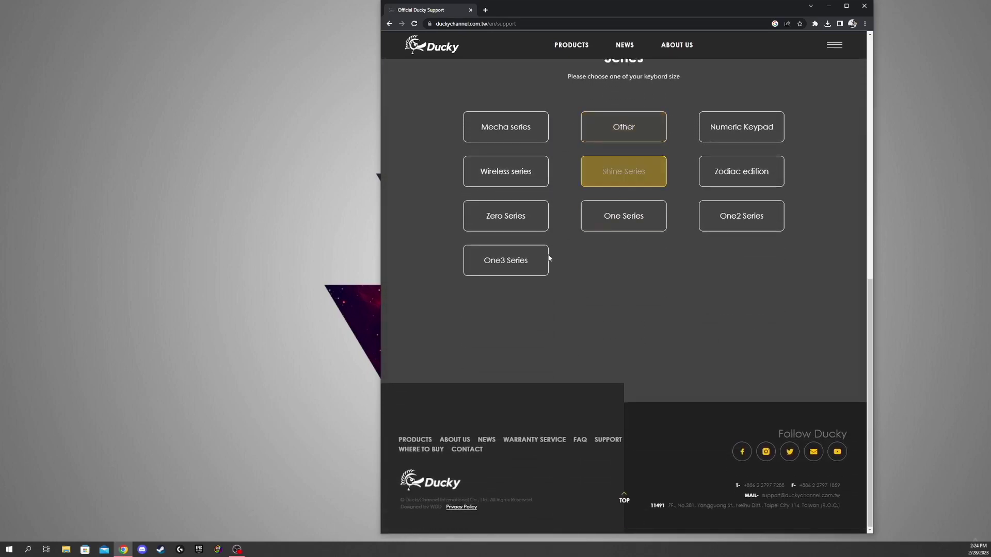
{"action": "left_click", "coordinate": [514, 267]}
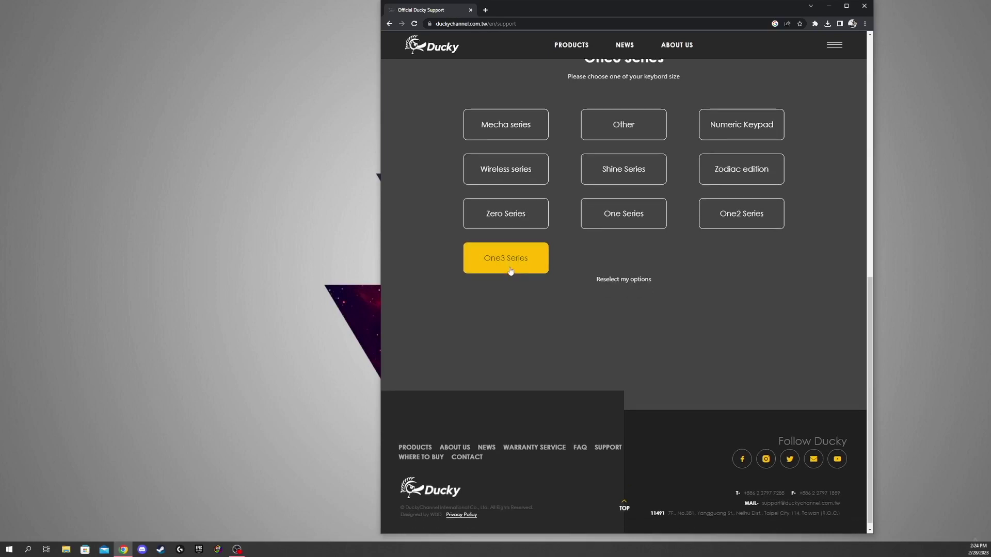
Open the One 3 SF DayBreak support page from the search results
{"action": "scroll", "coordinate": [610, 160], "scroll_direction": "down", "scroll_amount": 3}
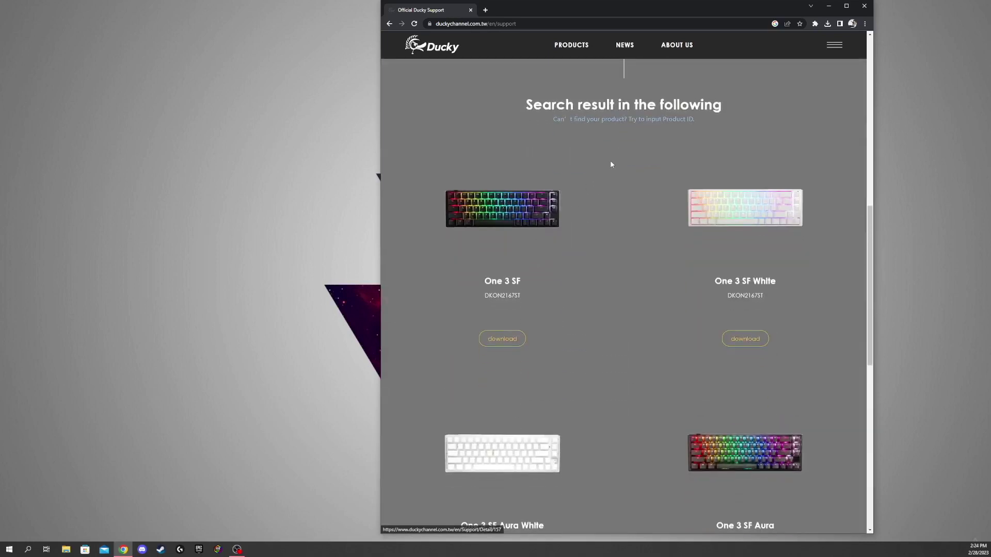
{"action": "scroll", "coordinate": [607, 164], "scroll_direction": "down", "scroll_amount": 3}
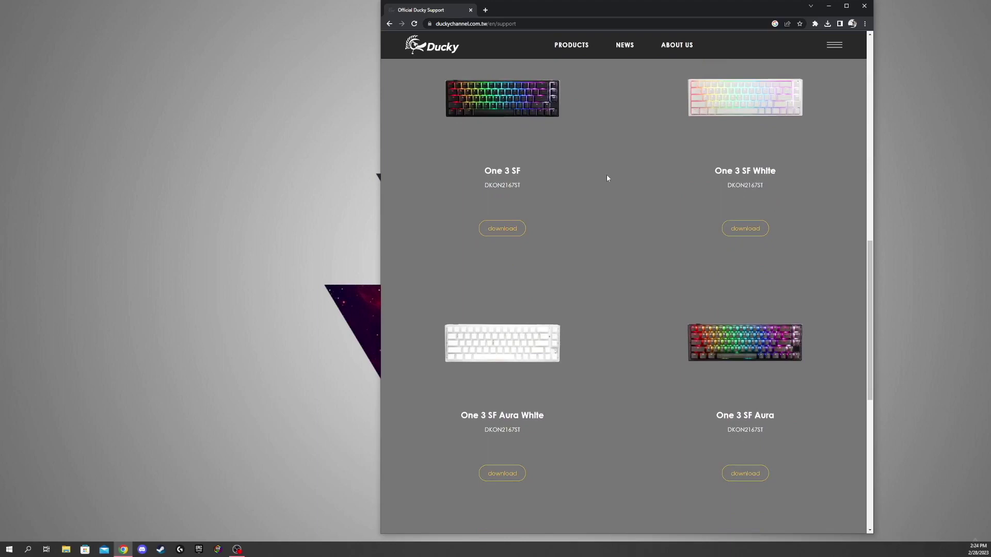
{"action": "scroll", "coordinate": [608, 177], "scroll_direction": "down", "scroll_amount": 4}
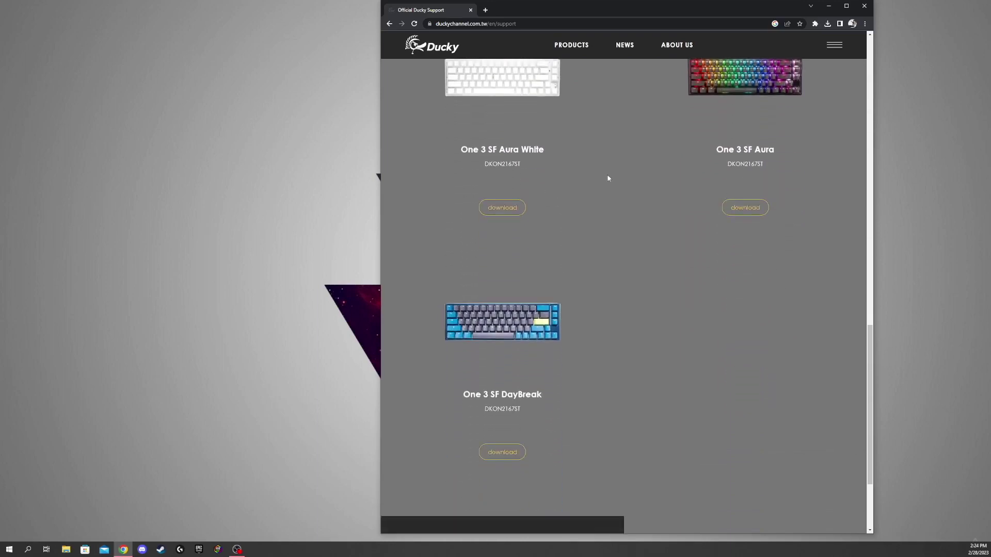
{"action": "left_click", "coordinate": [522, 236]}
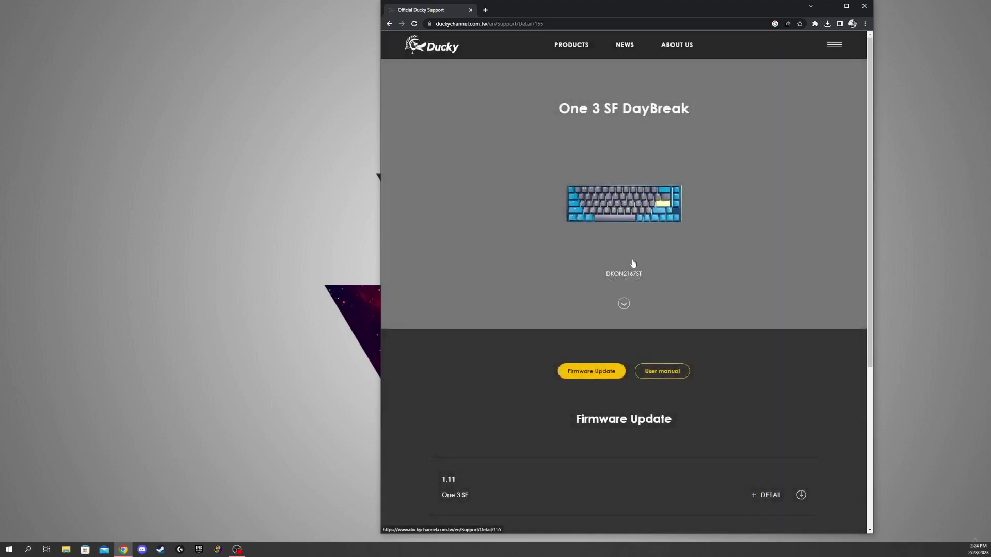
Download the firmware 1.11 updater for the One 3 SF
{"action": "scroll", "coordinate": [634, 263], "scroll_direction": "down", "scroll_amount": 2}
{"action": "scroll", "coordinate": [697, 264], "scroll_direction": "down", "scroll_amount": 2}
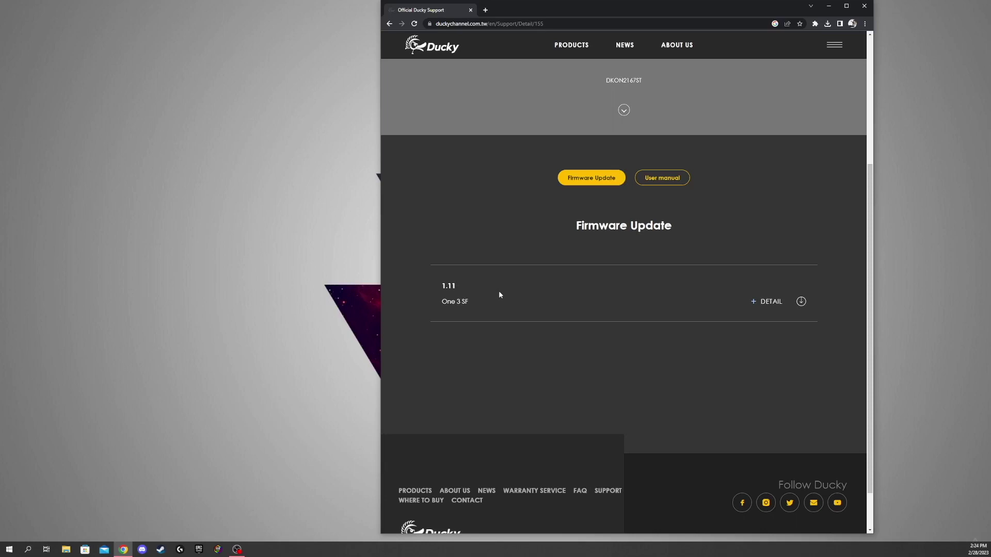
{"action": "left_click", "coordinate": [801, 302]}
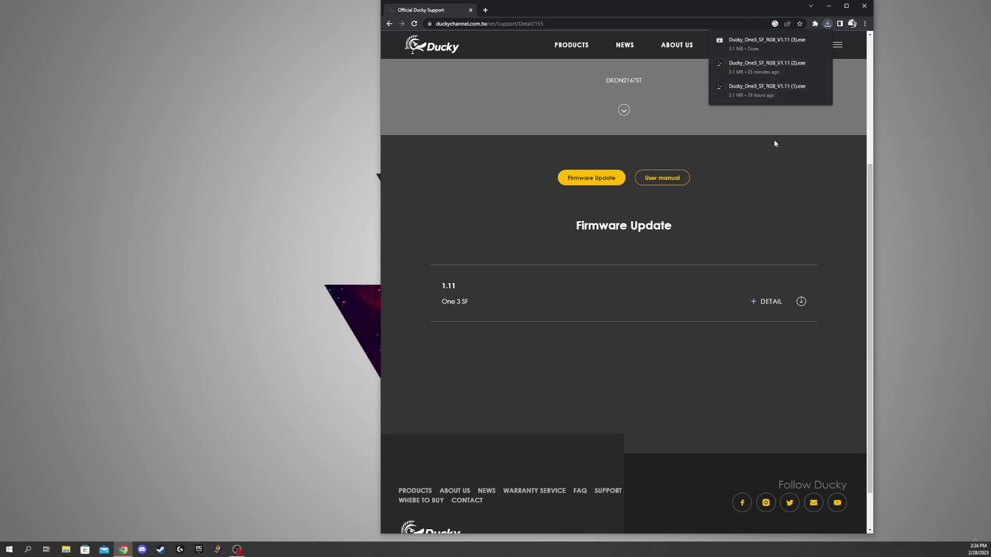
Launch Ducky_One3_SF_RGB_V1.11 (3).exe, allowing it past SmartScreen with More info and Run anyway
{"action": "left_click", "coordinate": [769, 46]}
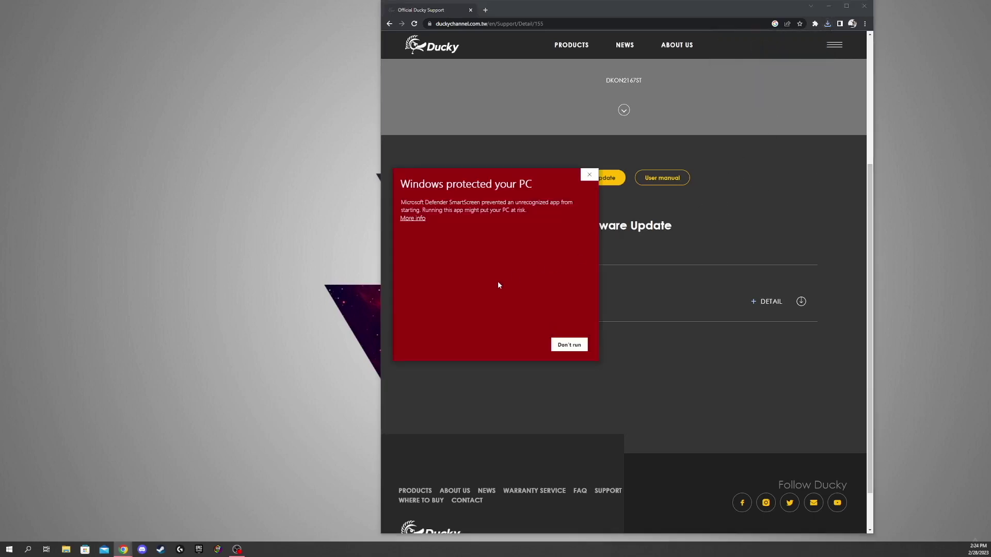
{"action": "left_click", "coordinate": [416, 218]}
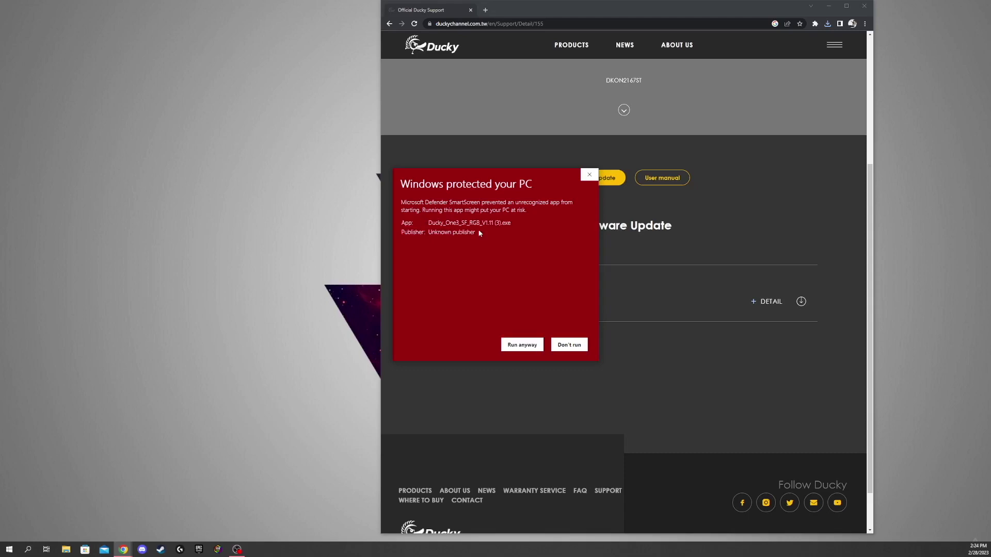
{"action": "left_click", "coordinate": [526, 344]}
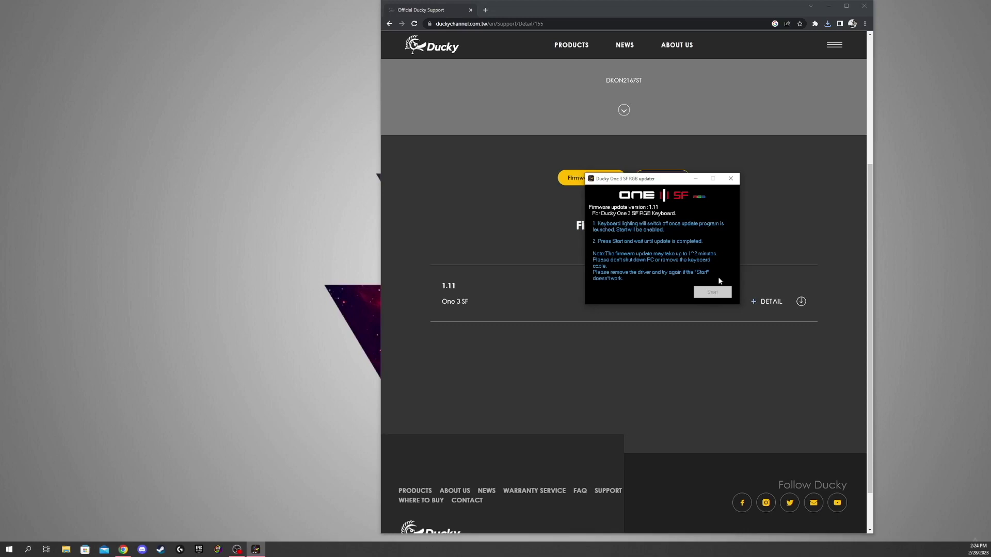
{"action": "left_click_drag", "start_coordinate": [664, 181], "coordinate": [712, 170]}
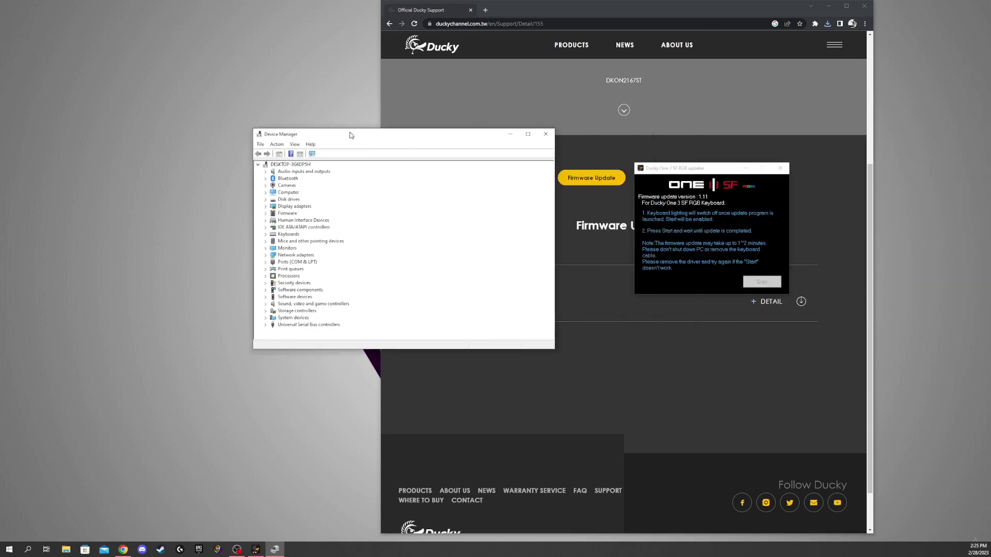
Expand Universal Serial Bus controllers and select the second USB Composite Device
{"action": "left_click_drag", "start_coordinate": [353, 133], "coordinate": [435, 102]}
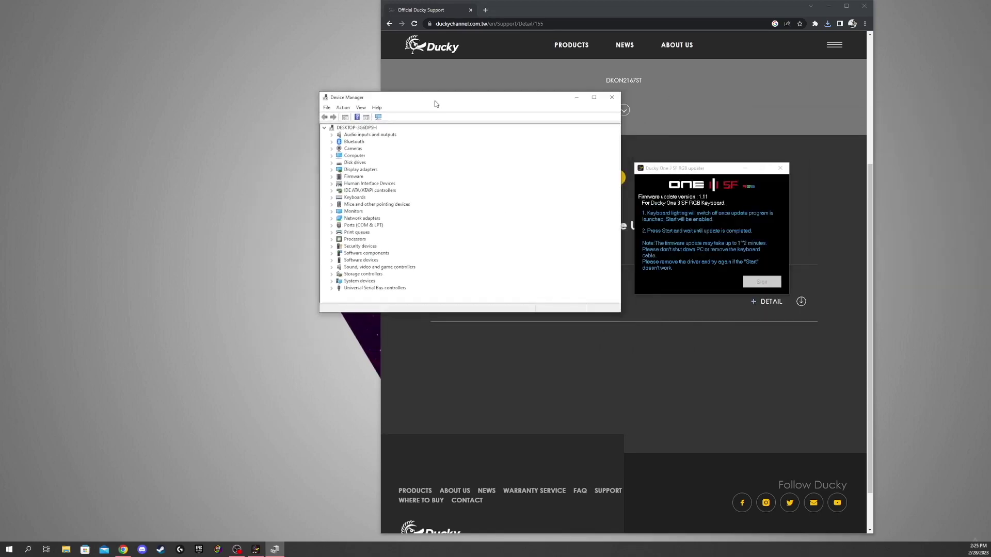
{"action": "left_click", "coordinate": [360, 291]}
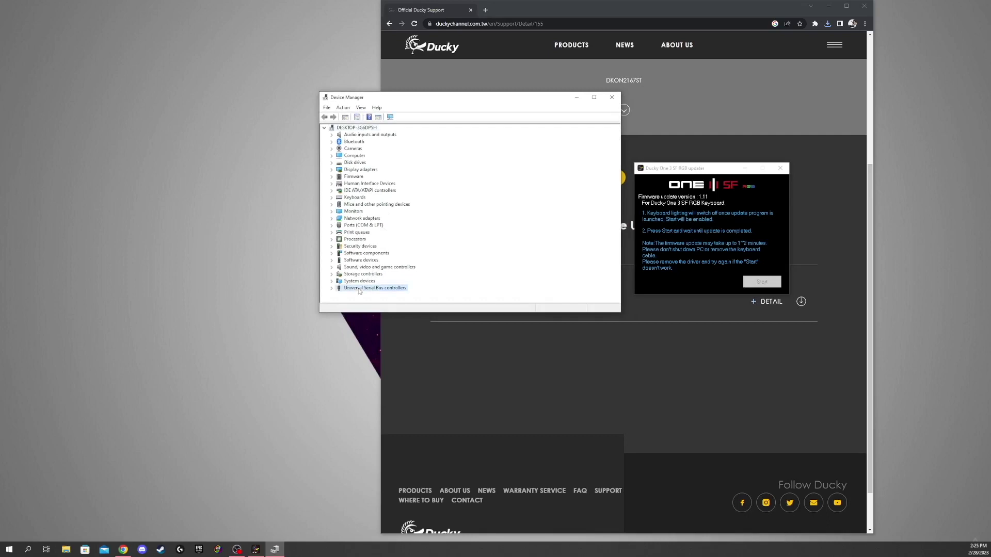
{"action": "left_click", "coordinate": [332, 290]}
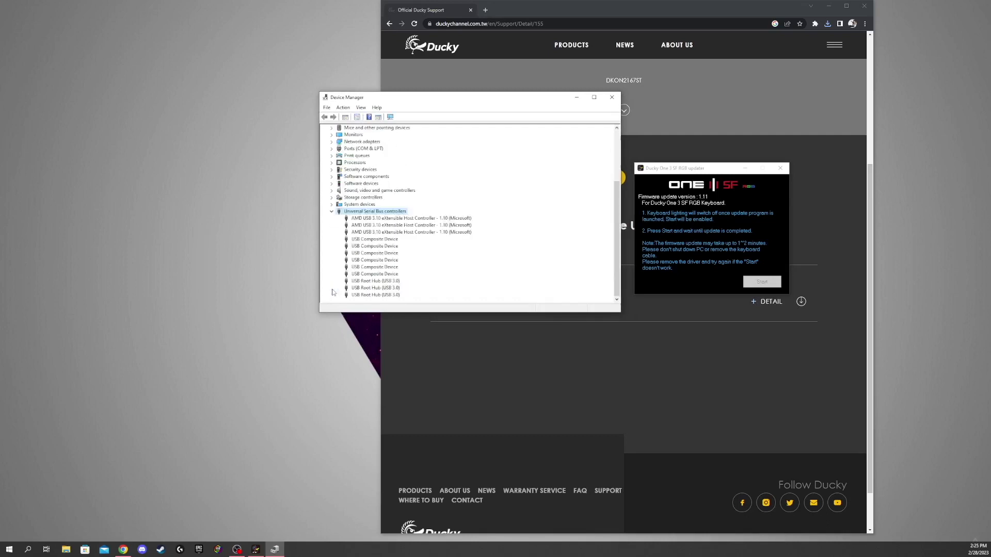
{"action": "left_click", "coordinate": [382, 240]}
{"action": "left_click", "coordinate": [381, 246]}
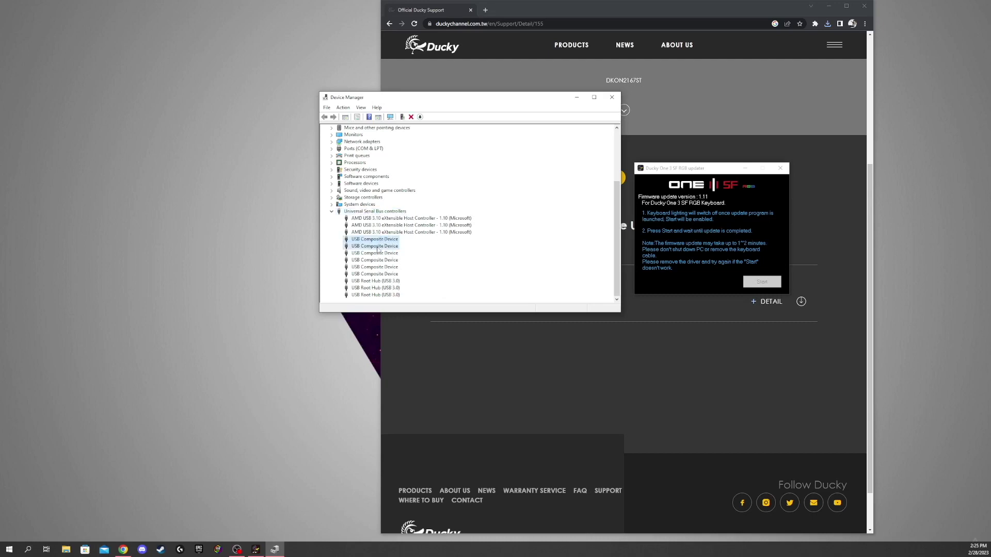
{"action": "left_click", "coordinate": [378, 253]}
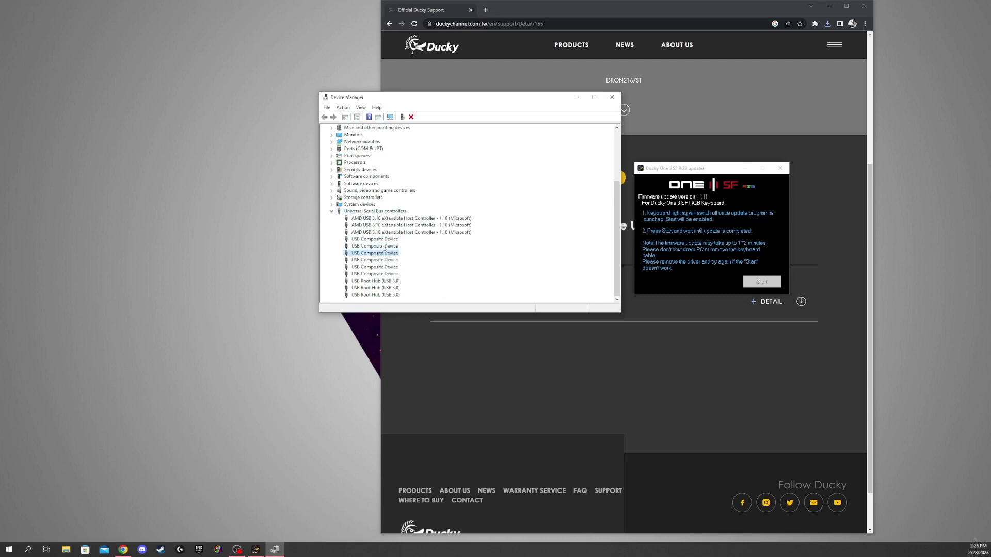
{"action": "left_click", "coordinate": [382, 247]}
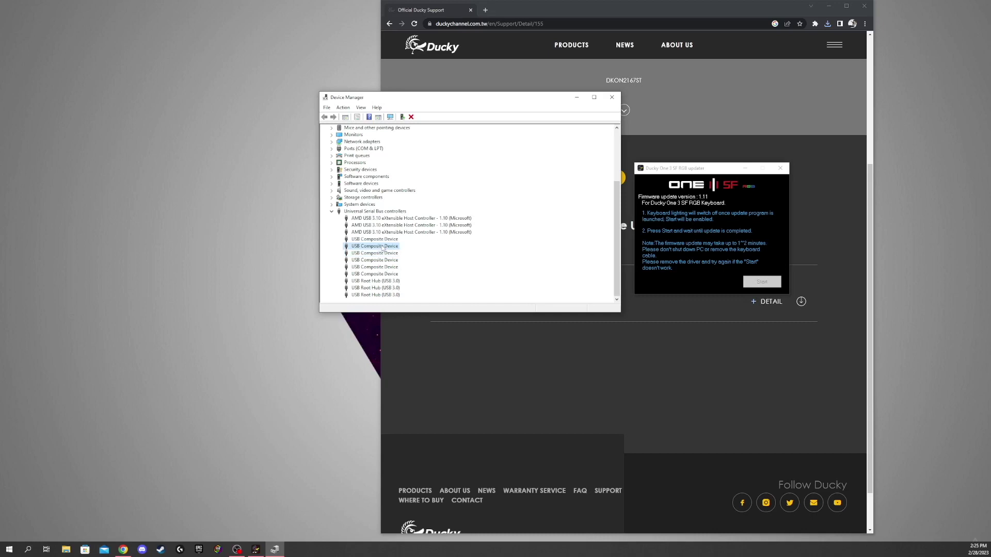
Show the second USB Composite Device's Device instance path in Properties, confirming VID_3233 PID_5311
{"action": "right_click", "coordinate": [382, 248]}
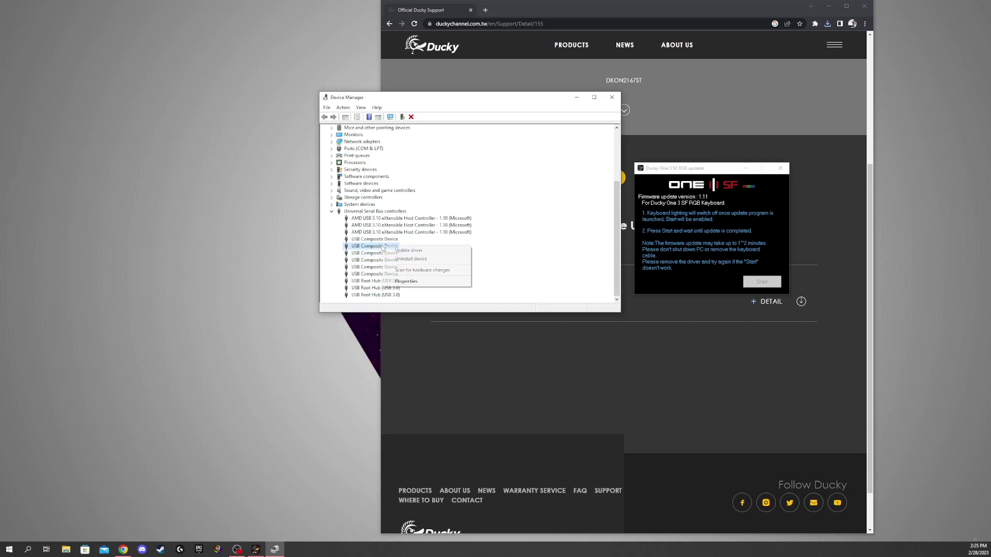
{"action": "left_click", "coordinate": [421, 282]}
{"action": "left_click", "coordinate": [439, 134]}
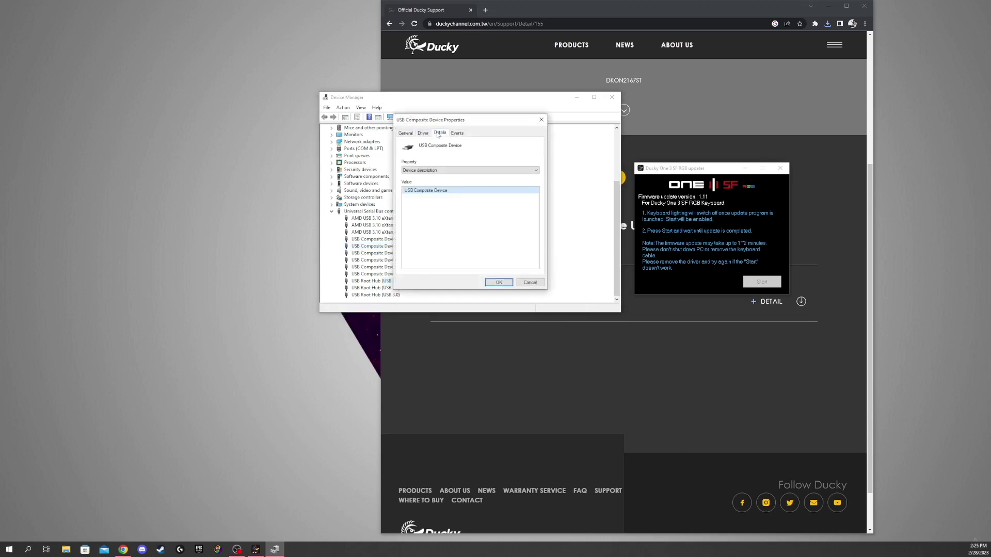
{"action": "left_click", "coordinate": [440, 171]}
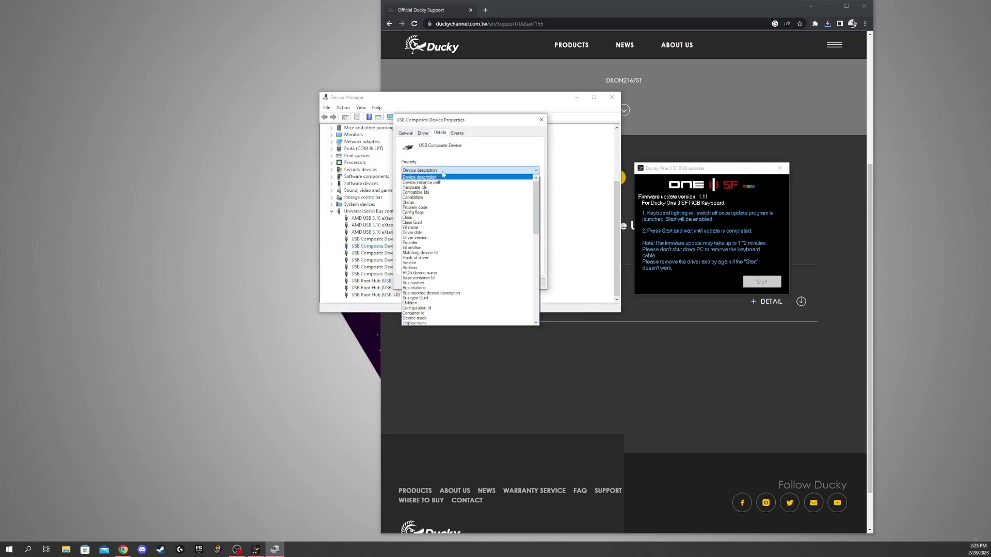
{"action": "left_click", "coordinate": [440, 182]}
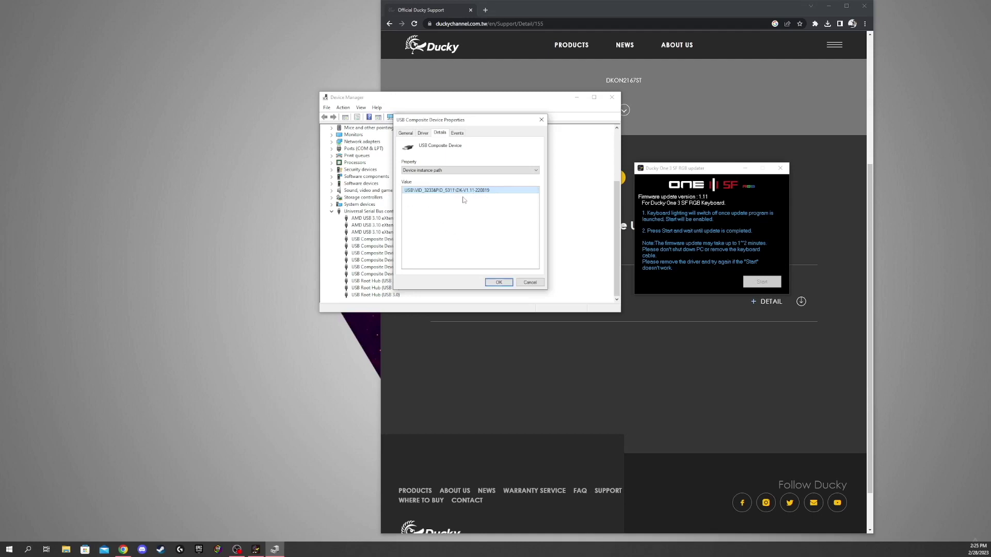
Close Properties and uninstall the keyboard's USB Composite Device, confirming the removal
{"action": "left_click", "coordinate": [499, 282]}
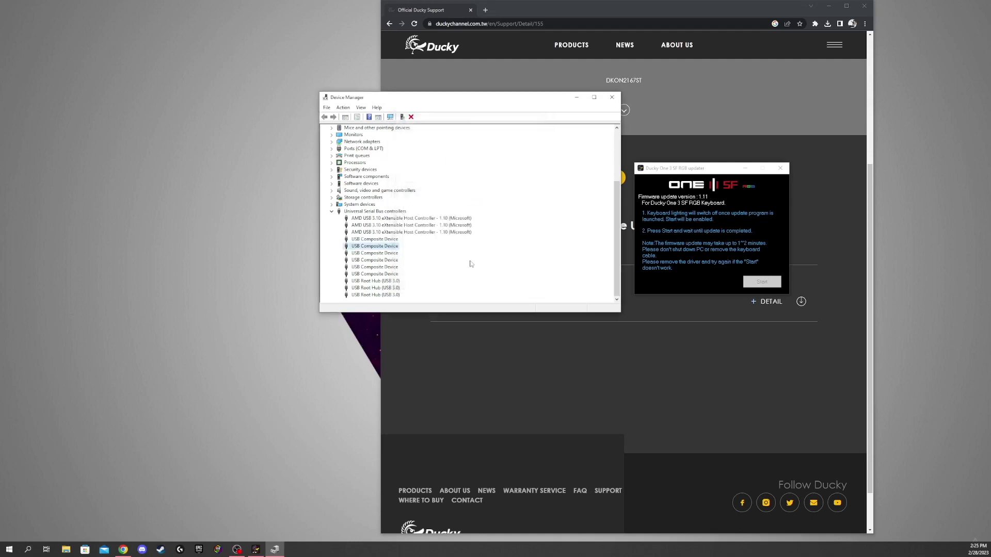
{"action": "right_click", "coordinate": [389, 248]}
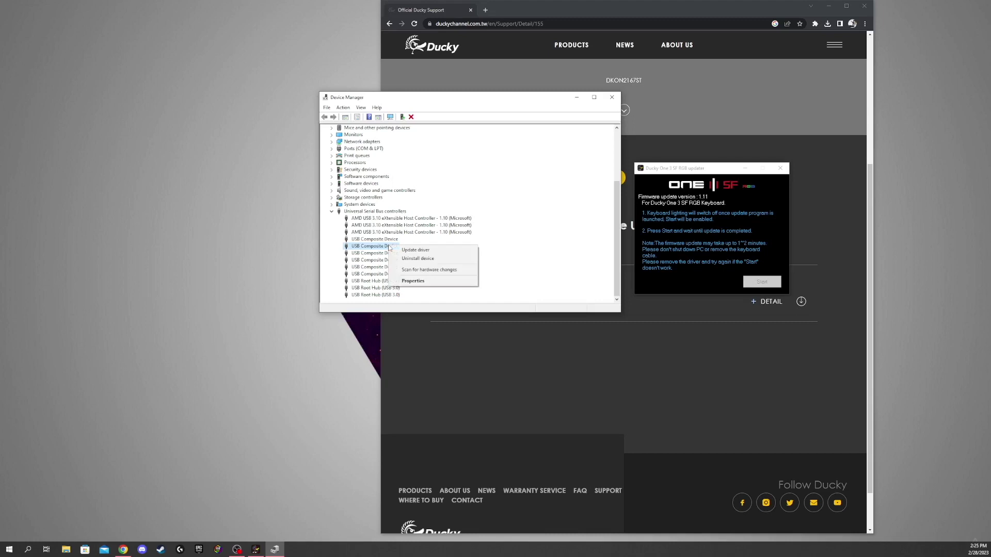
{"action": "left_click", "coordinate": [433, 259]}
{"action": "left_click", "coordinate": [507, 304]}
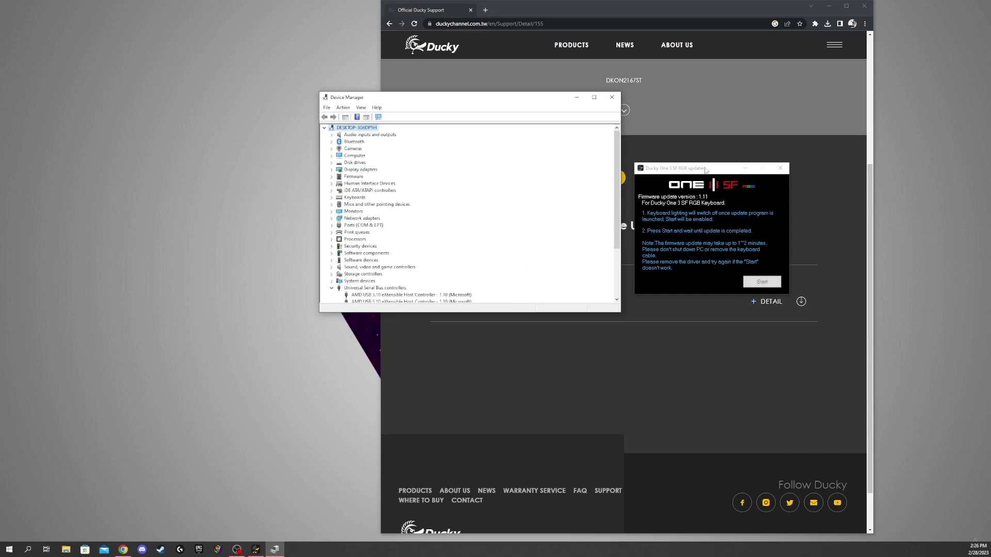
Start flashing firmware 1.11 and acknowledge the 'Firmware update success!' message
{"action": "left_click_drag", "start_coordinate": [705, 170], "coordinate": [664, 150]}
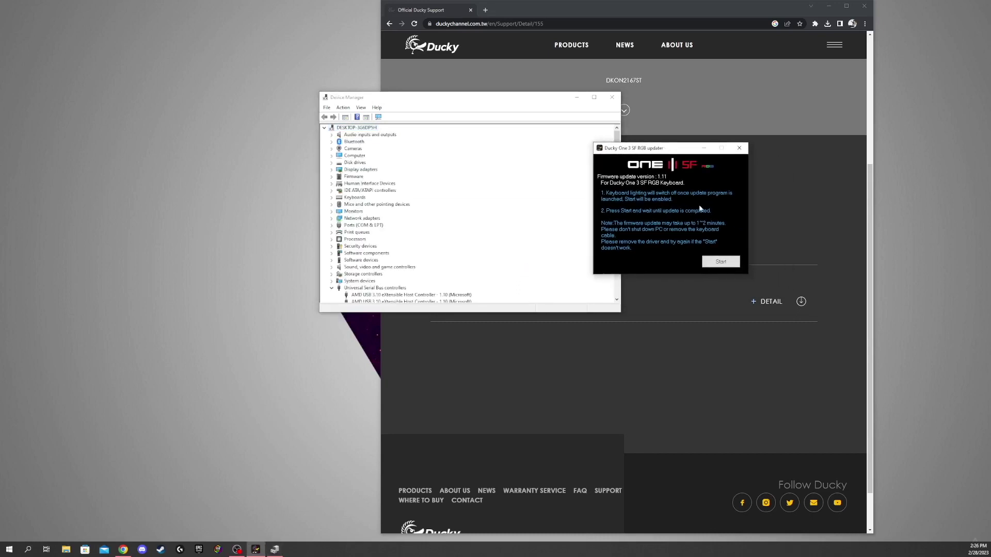
{"action": "left_click", "coordinate": [726, 263]}
{"action": "left_click_drag", "start_coordinate": [497, 262], "coordinate": [648, 196]}
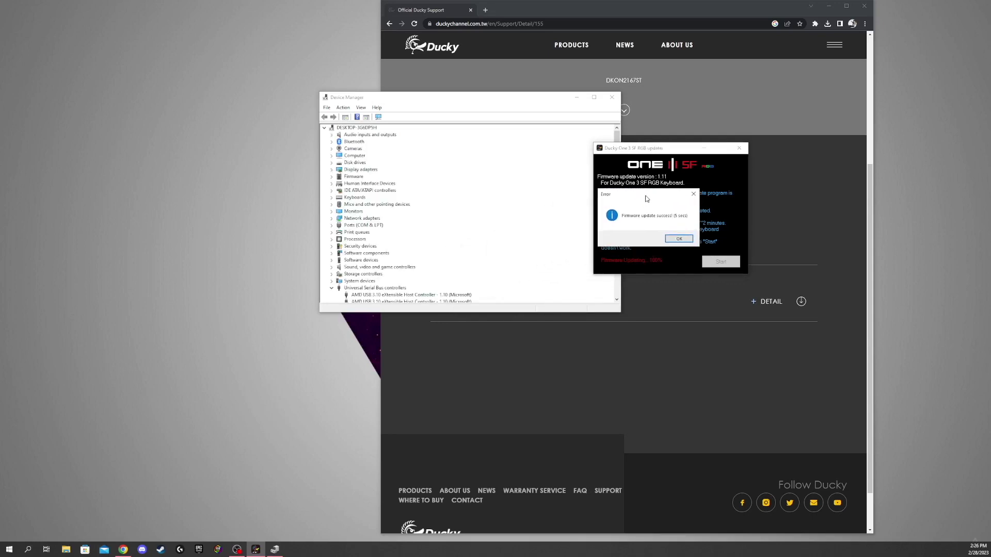
{"action": "left_click", "coordinate": [682, 234]}
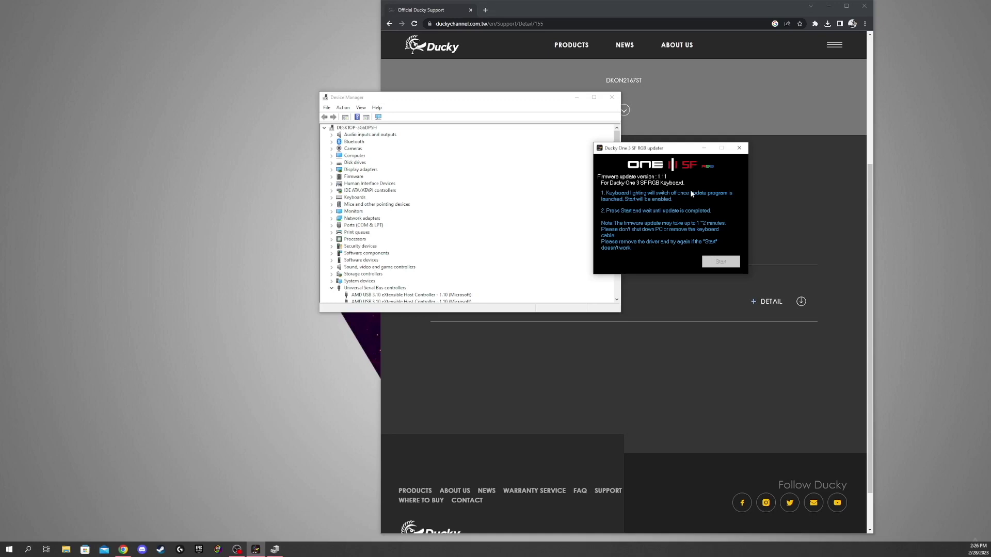
Close the Ducky updater and review firmware 1.11 on the One 3 SF DayBreak support page
{"action": "left_click", "coordinate": [739, 148]}
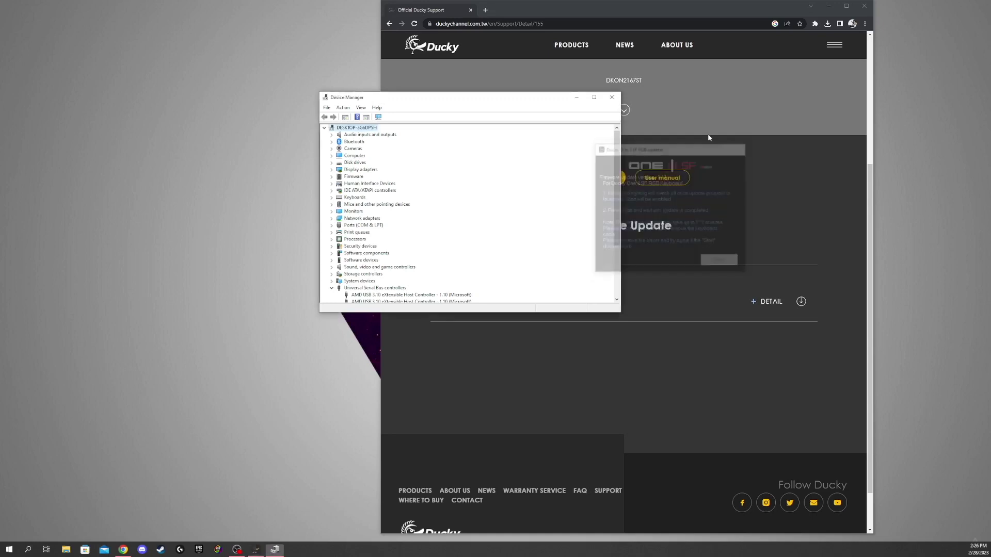
{"action": "scroll", "coordinate": [734, 221], "scroll_direction": "down", "scroll_amount": 1}
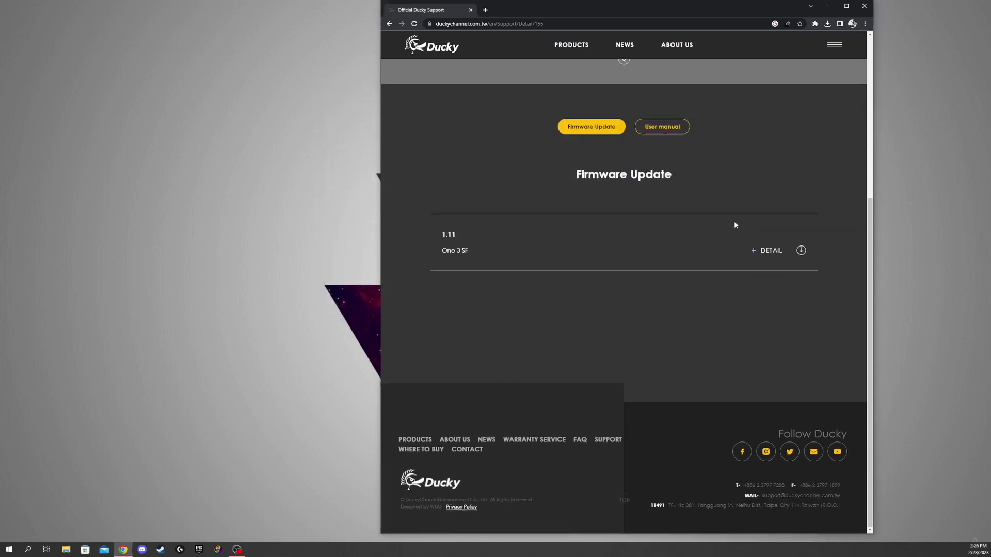
{"action": "scroll", "coordinate": [714, 230], "scroll_direction": "up", "scroll_amount": 5}
{"action": "scroll", "coordinate": [714, 231], "scroll_direction": "down", "scroll_amount": 5}
{"action": "scroll", "coordinate": [709, 266], "scroll_direction": "up", "scroll_amount": 4}
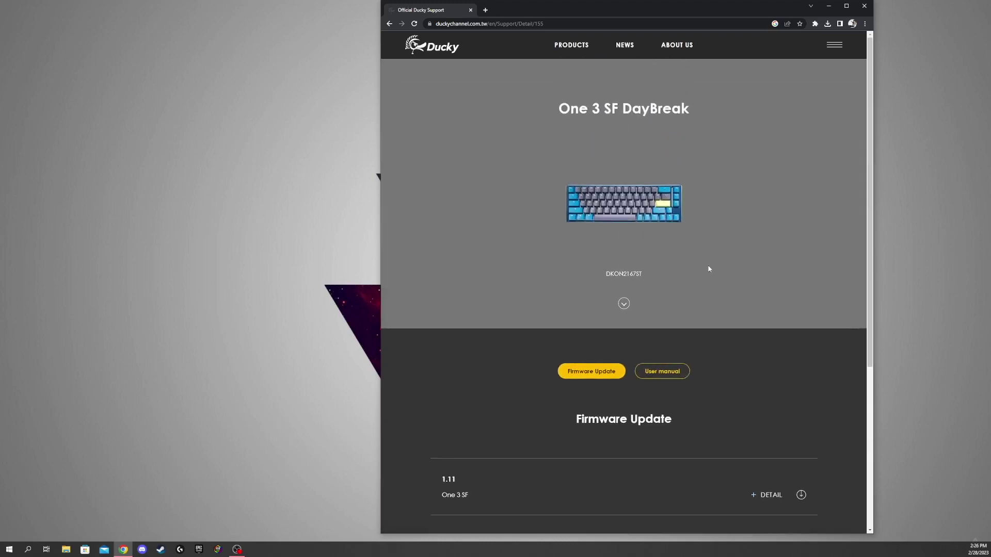
{"action": "scroll", "coordinate": [708, 269], "scroll_direction": "down", "scroll_amount": 5}
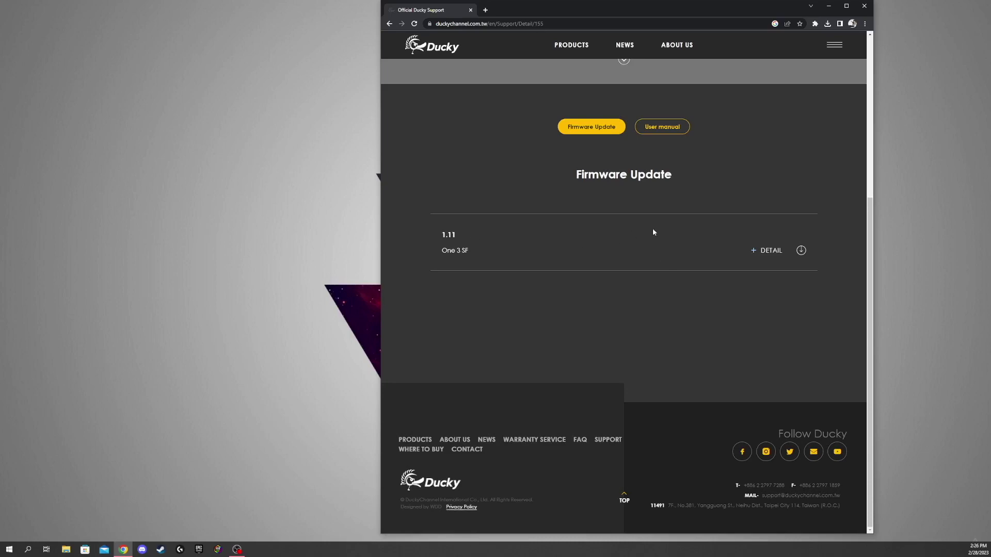
{"action": "scroll", "coordinate": [697, 252], "scroll_direction": "up", "scroll_amount": 5}
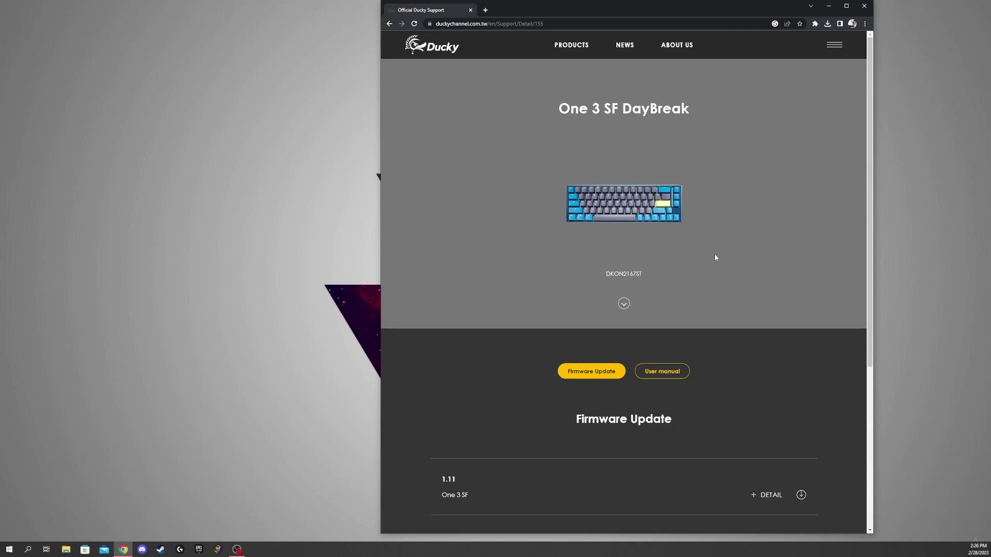
Drag the Chrome window showing the DayBreak support page to the screen centre
{"action": "left_click_drag", "start_coordinate": [679, 9], "coordinate": [565, 16]}
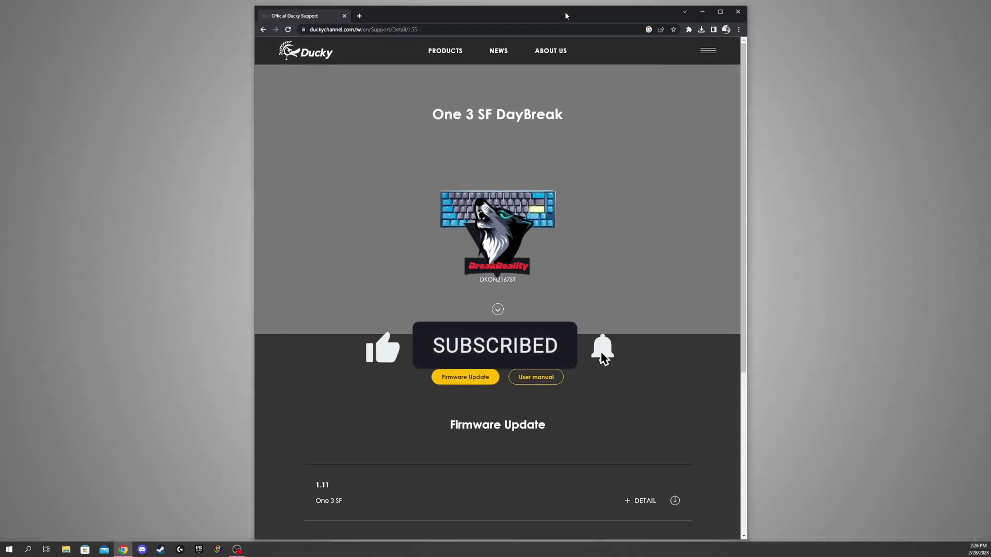